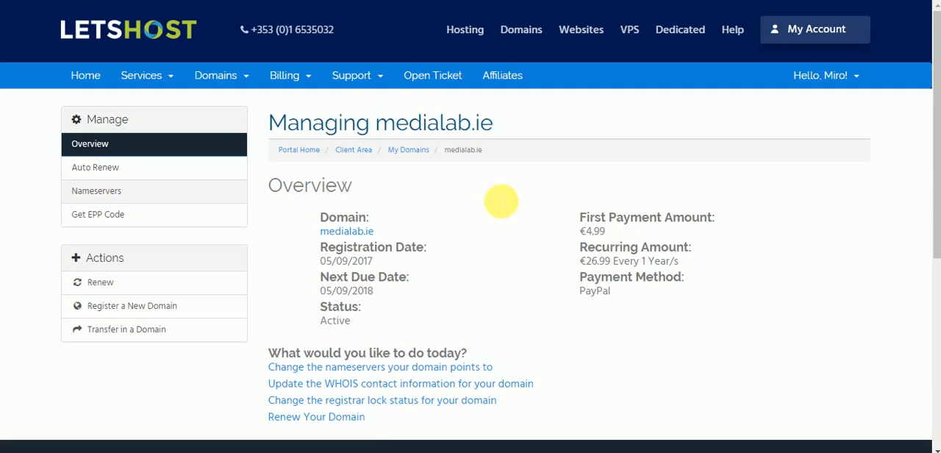
# Open the nameserver settings of medialab.ie, and copy the first nameserver, ns1.whsl206.com, from the Irish Web Servers account details
pyautogui.click(74, 196)
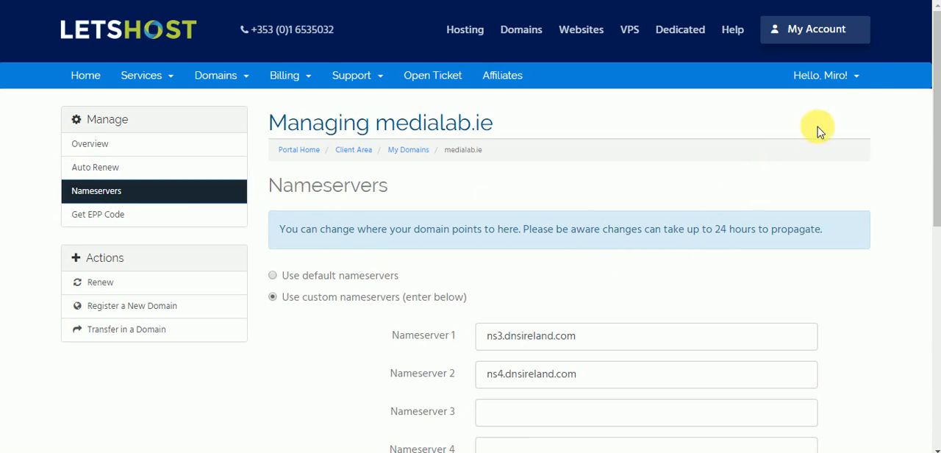
pyautogui.moveTo(935, 52); pyautogui.dragTo(932, 95)
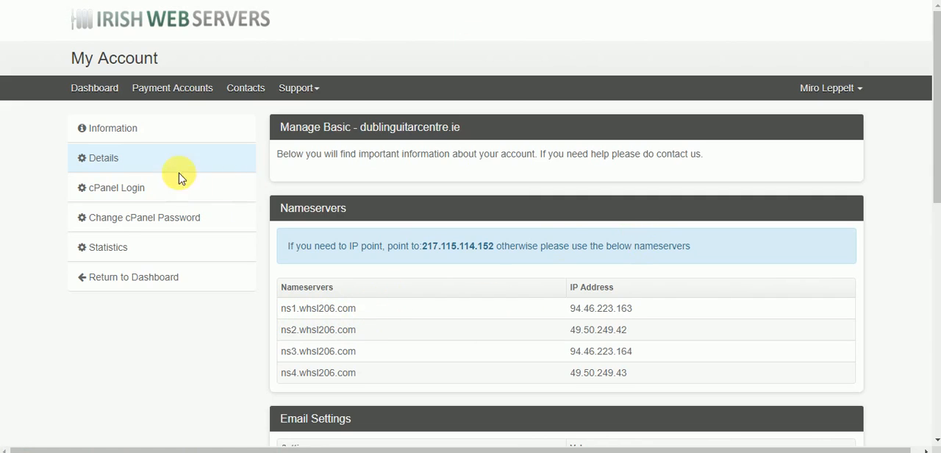
pyautogui.click(108, 165)
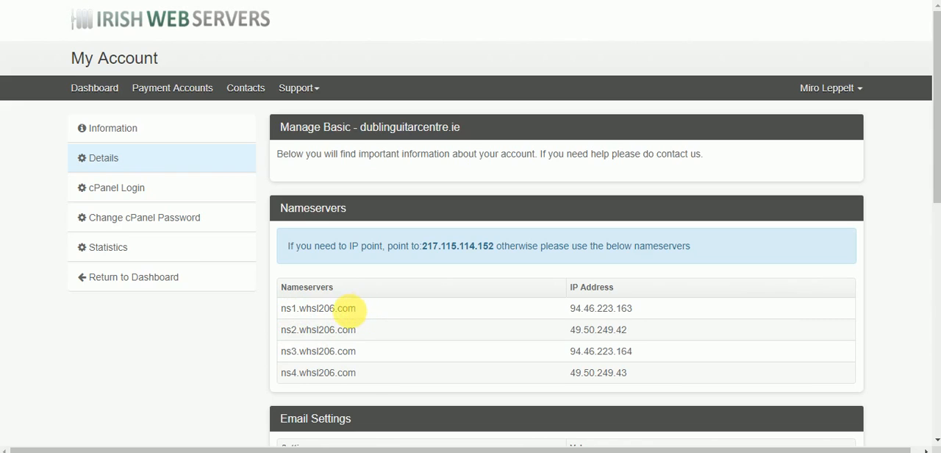
pyautogui.tripleClick(284, 313)
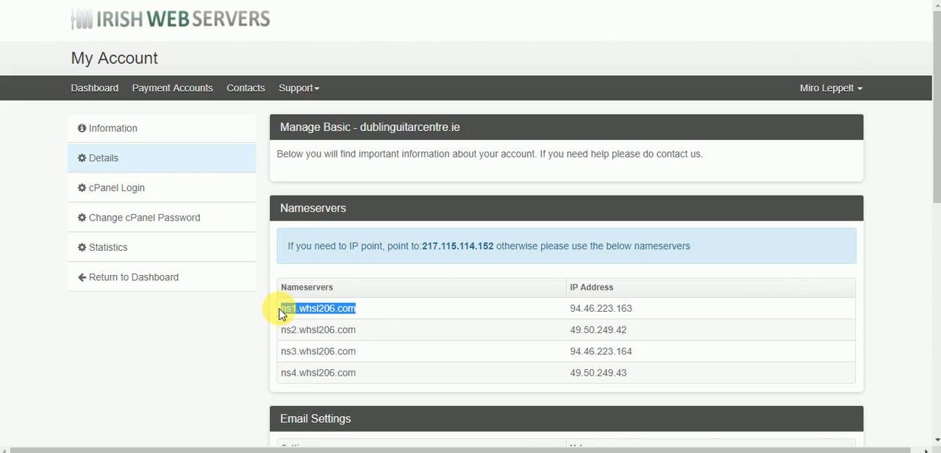
pyautogui.rightClick(290, 310)
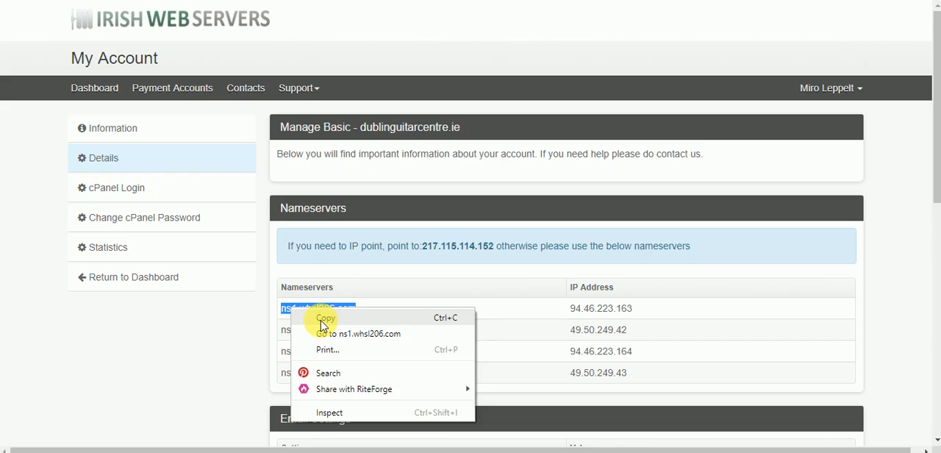
pyautogui.click(319, 317)
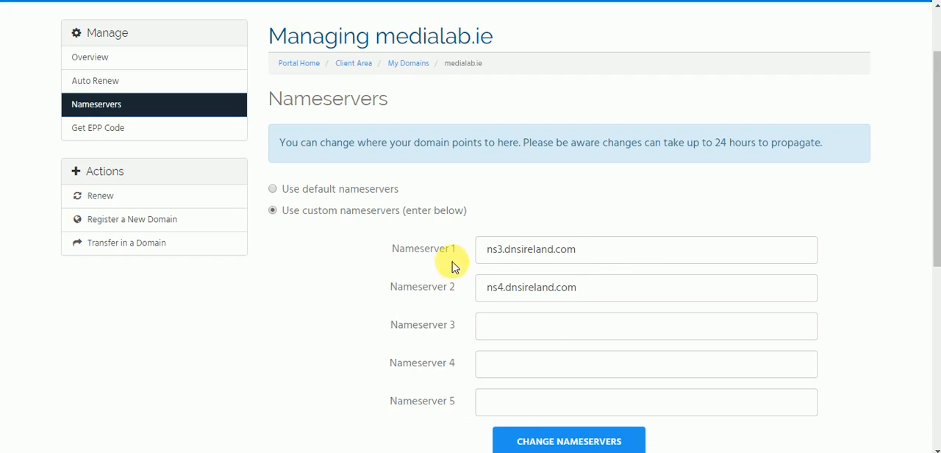
# Set Nameserver 1 of medialab.ie to ns1.whsl206.com and Nameserver 2 to ns2.whsl206.com, checking them against the hosting account's nameserver list
pyautogui.tripleClick(507, 249)
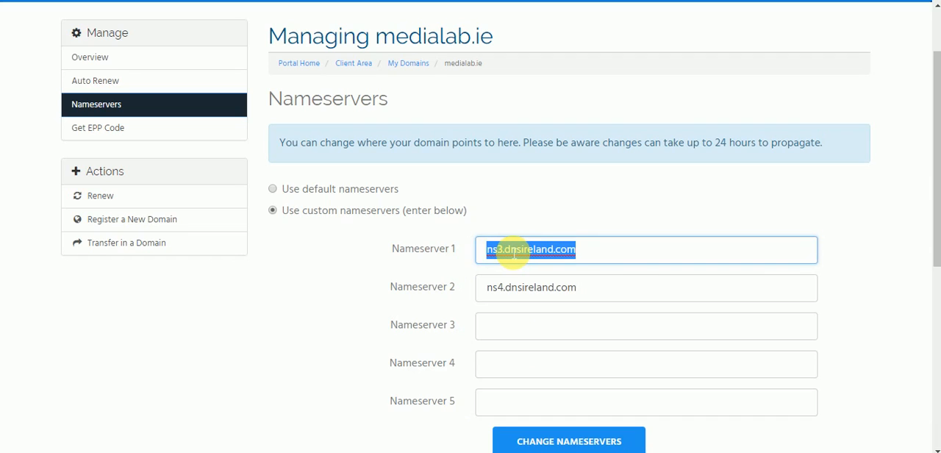
pyautogui.hotkey('ctrl', 'v')
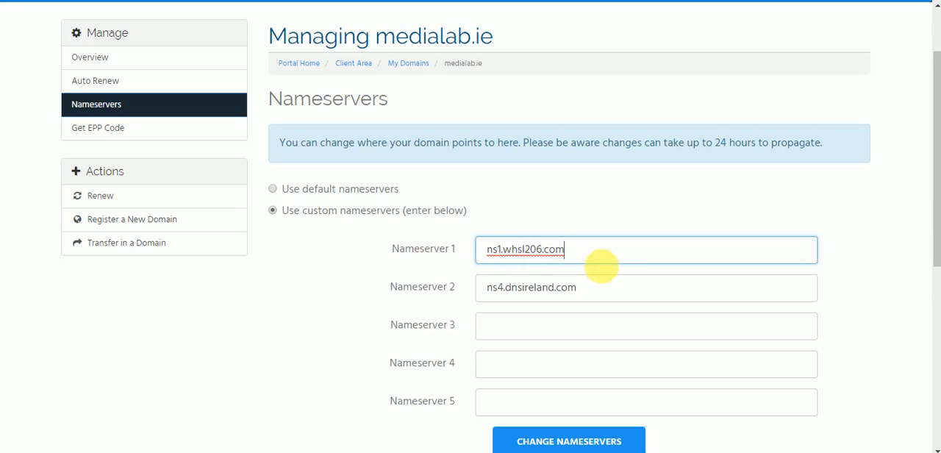
pyautogui.click(593, 294)
pyautogui.moveTo(594, 294); pyautogui.dragTo(491, 292)
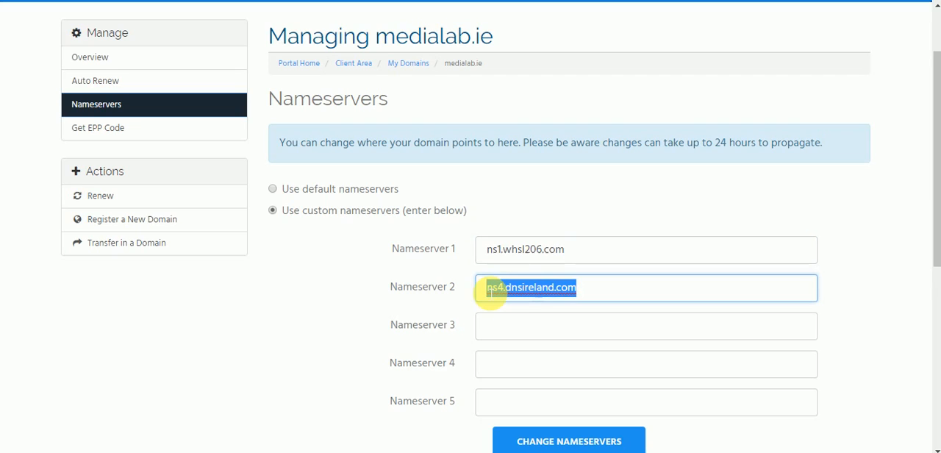
pyautogui.hotkey('ctrl', 'v')
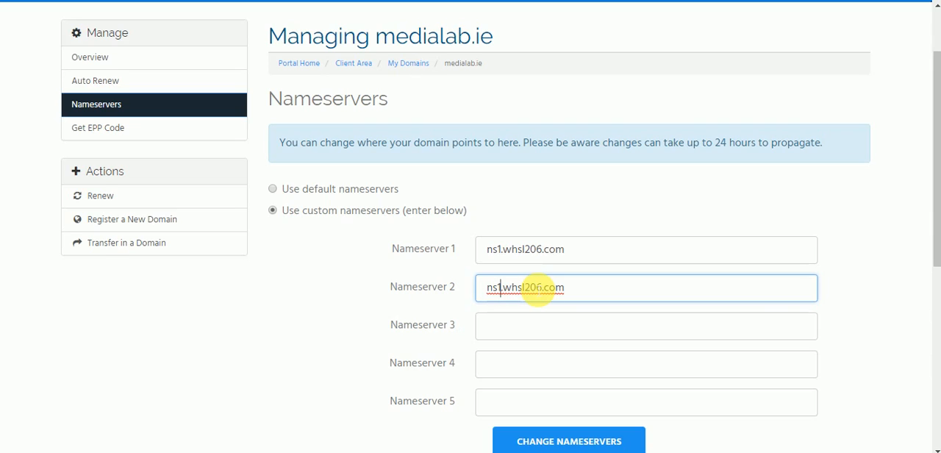
pyautogui.press('BackSpace')
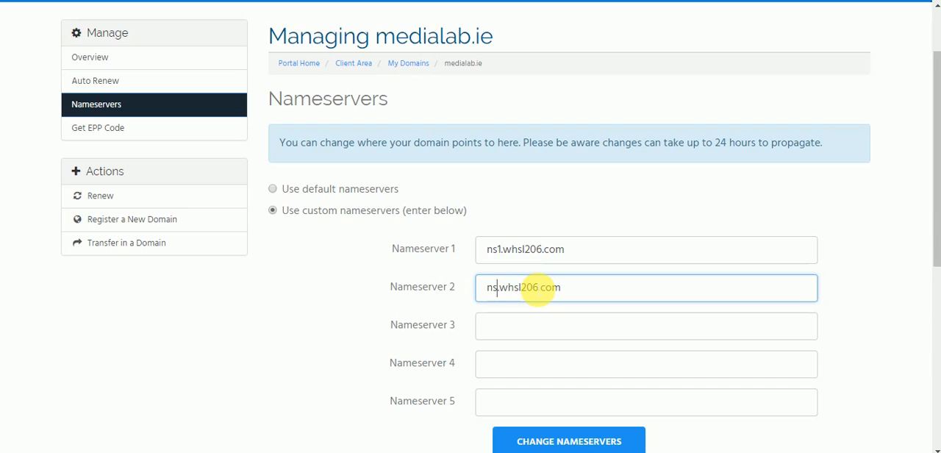
pyautogui.write('2')
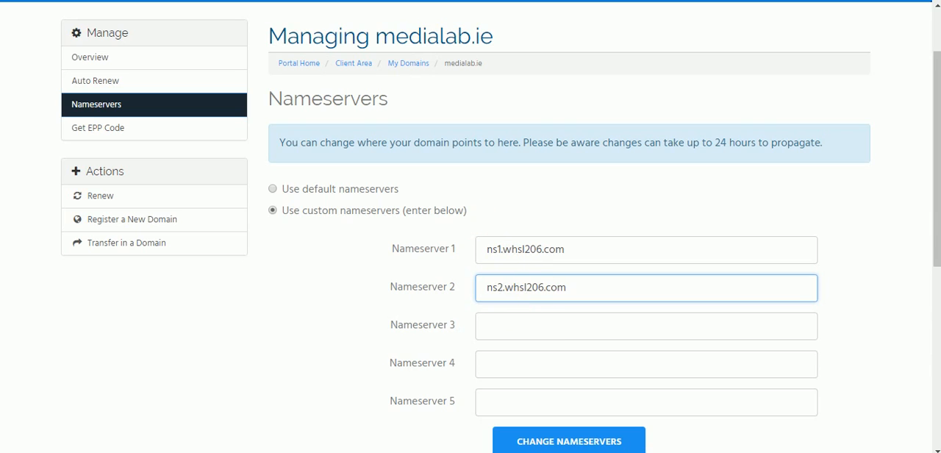
pyautogui.click(535, 0)
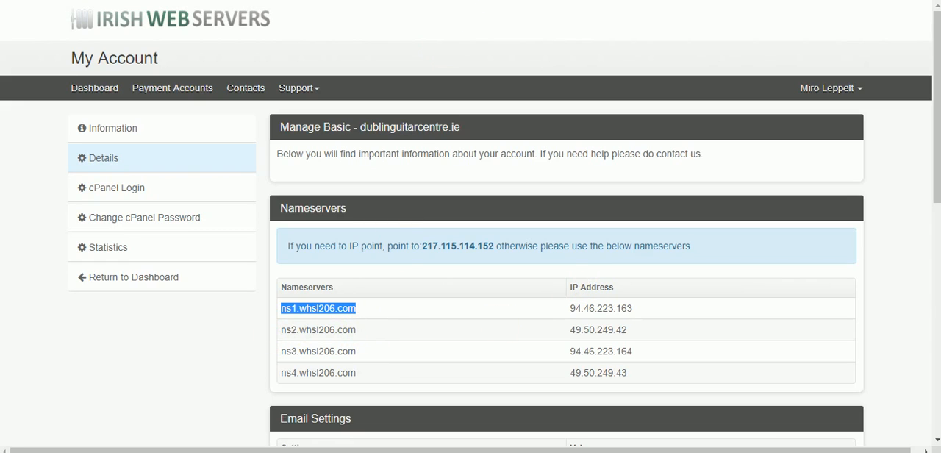
pyautogui.click(588, 0)
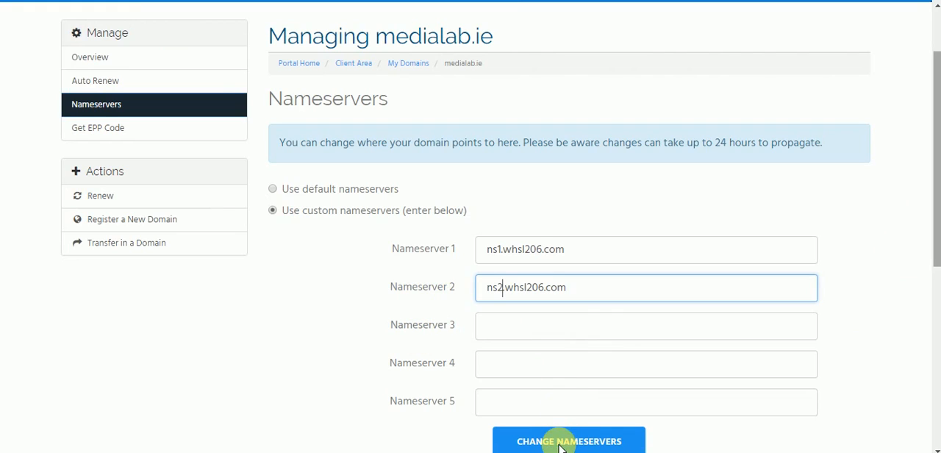
pyautogui.scroll(-1, 563, 442)
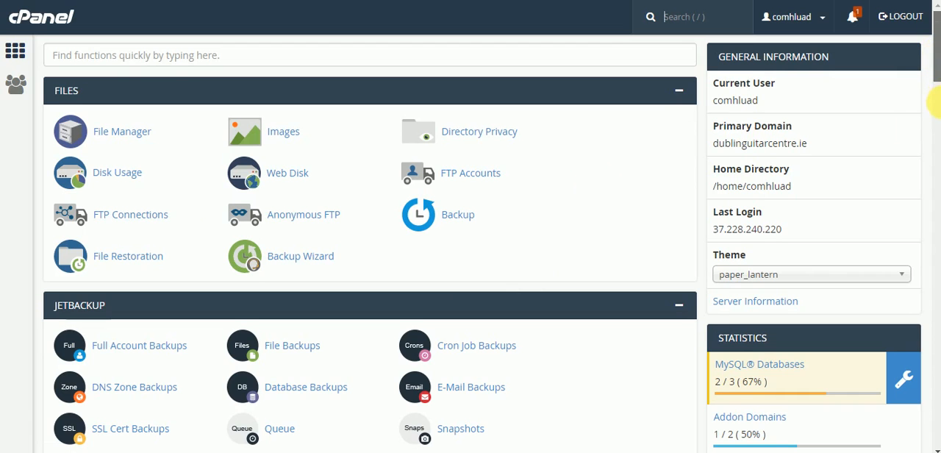
# Switch to the hosting account's cPanel and open Addon Domains in the Domains section
pyautogui.scroll(-1, 933, 125)
pyautogui.scroll(-10, 929, 132)
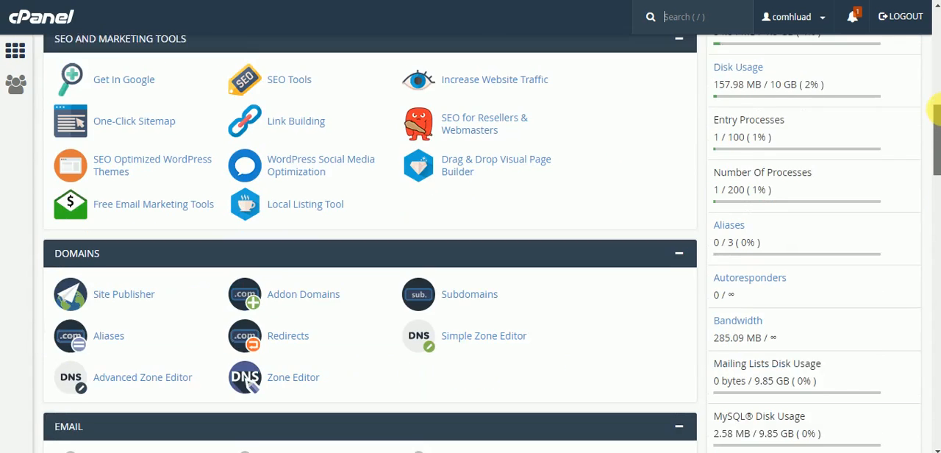
pyautogui.scroll(10, 932, 80)
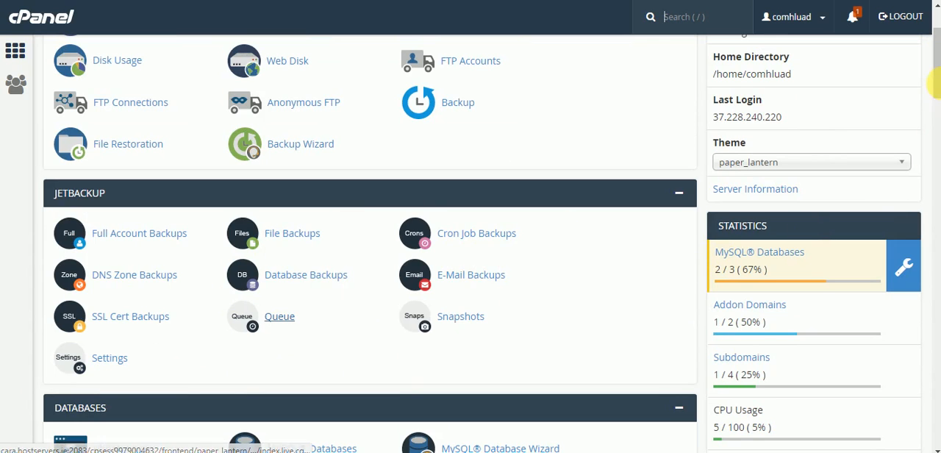
pyautogui.moveTo(938, 73); pyautogui.dragTo(934, 155)
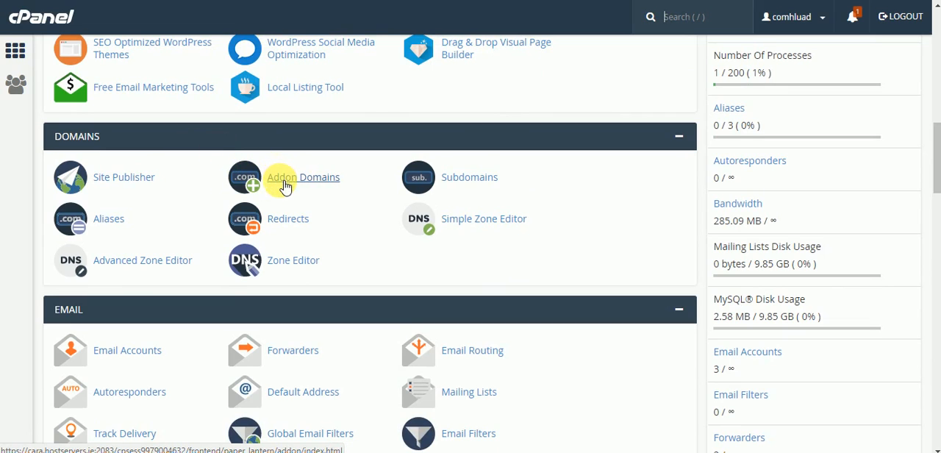
pyautogui.click(284, 186)
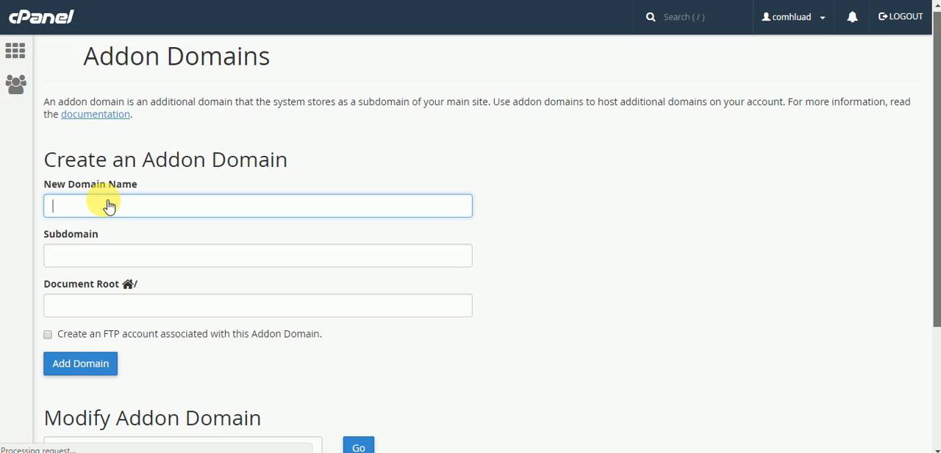
# Enter medialab.ie as the new domain name and submit it as an addon domain
pyautogui.scroll(-3, 108, 206)
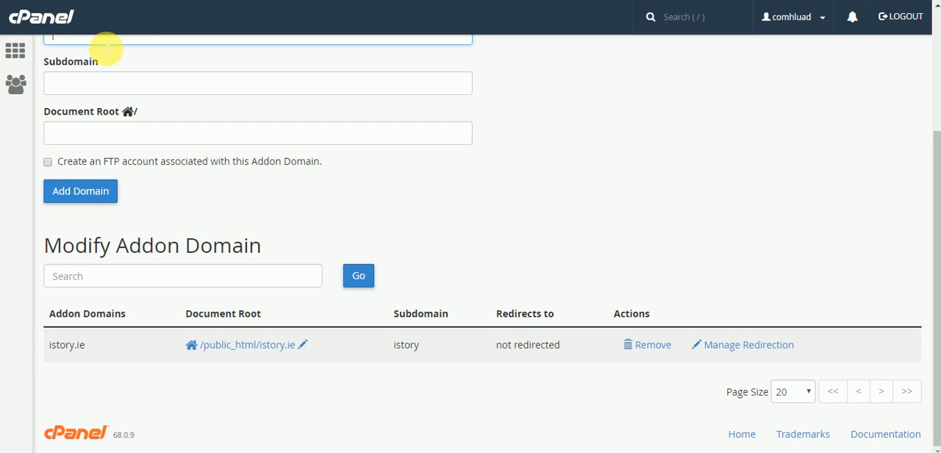
pyautogui.scroll(1, 107, 49)
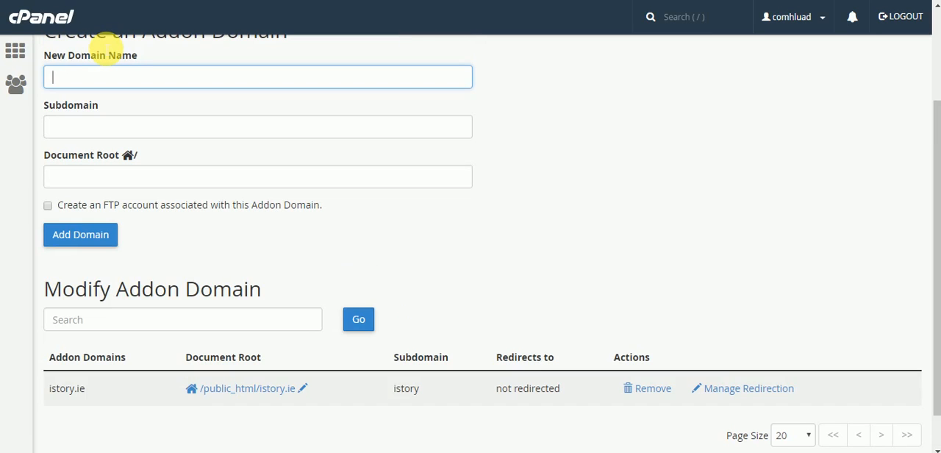
pyautogui.click(107, 49)
pyautogui.press('/')
pyautogui.write('ialab')
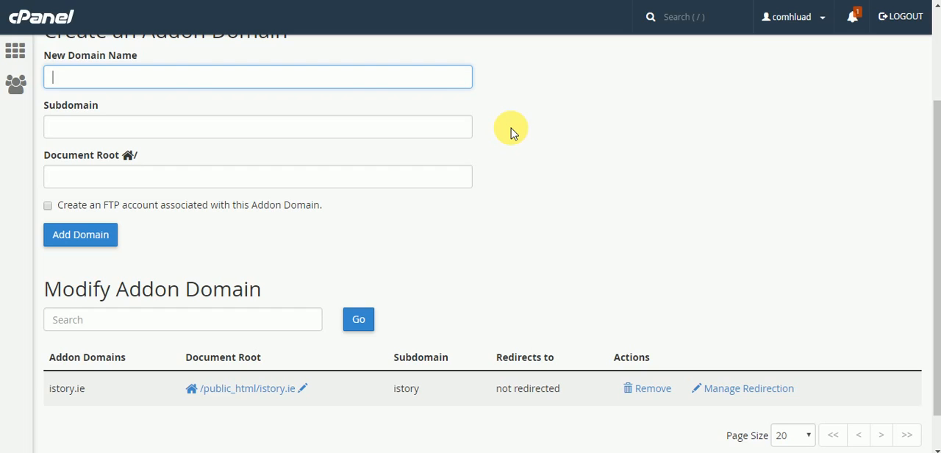
pyautogui.write('med')
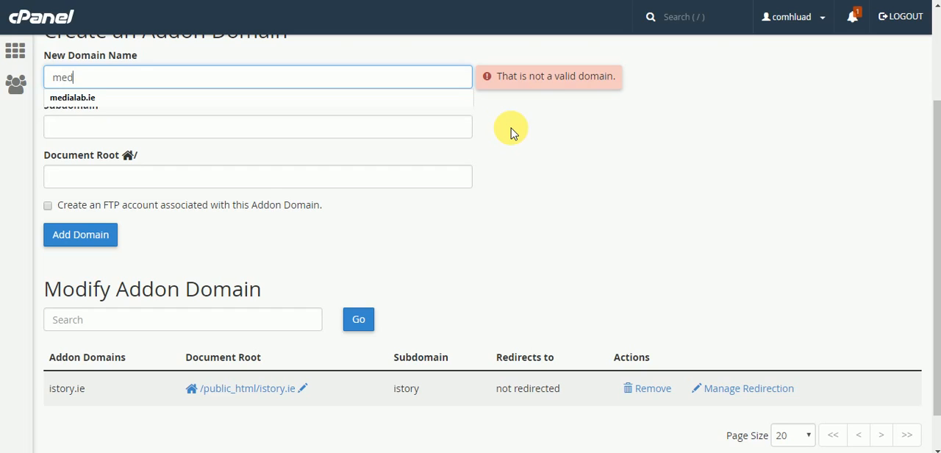
pyautogui.write('ialab')
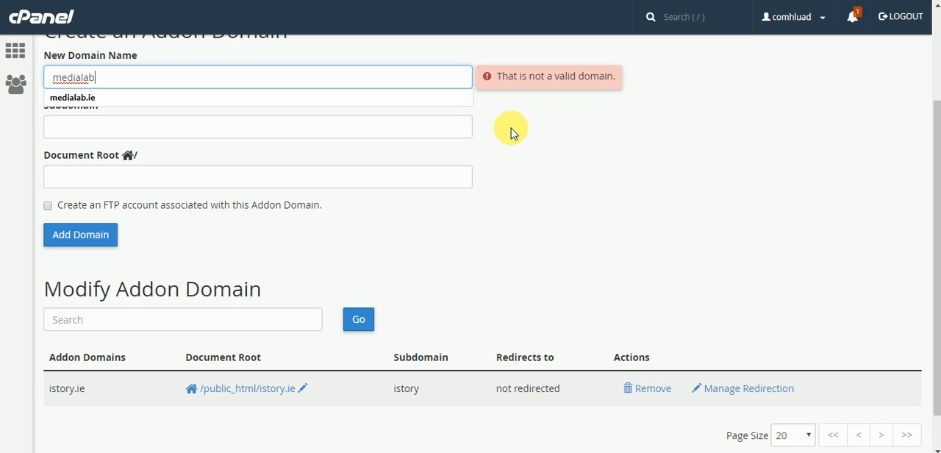
pyautogui.write('.ie')
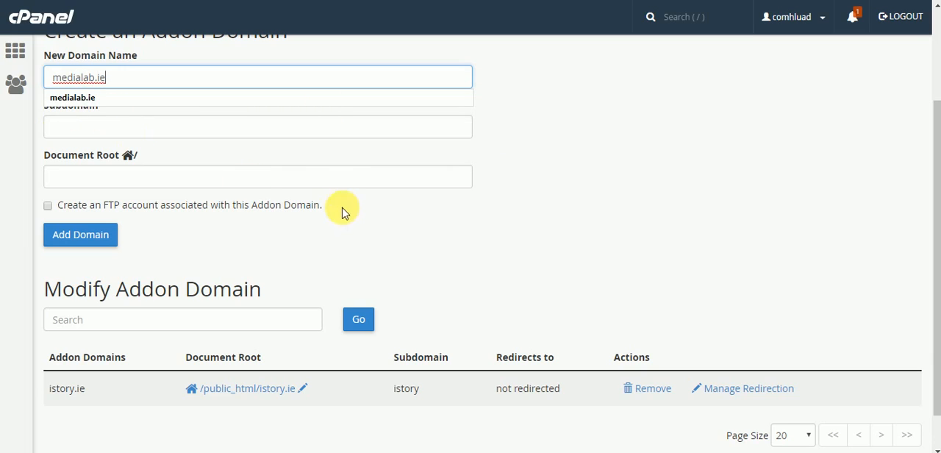
pyautogui.press('Down')
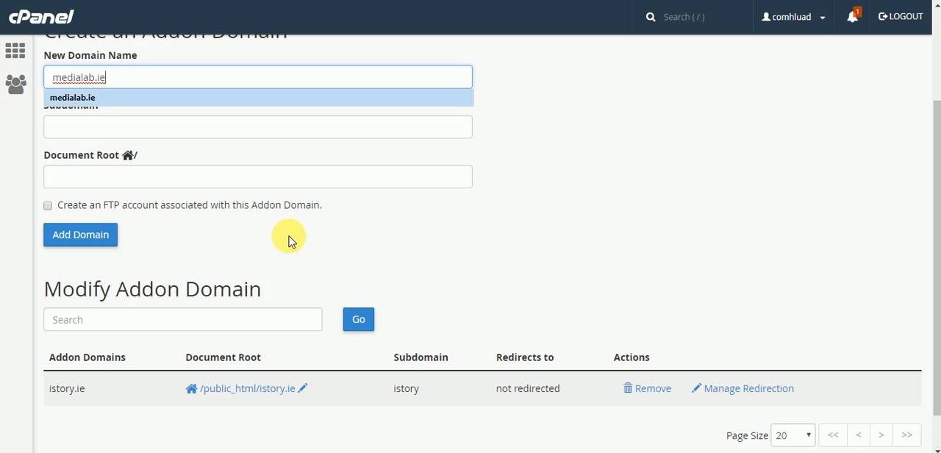
pyautogui.press('Return')
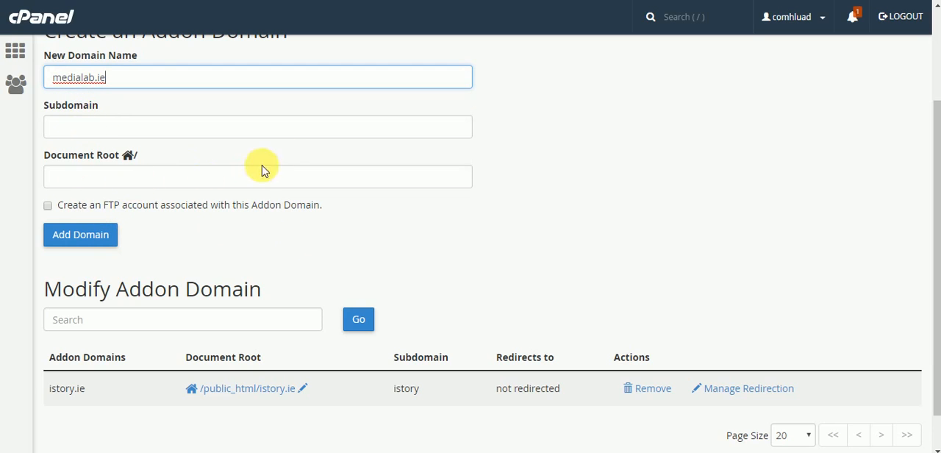
pyautogui.click(65, 179)
pyautogui.click(66, 237)
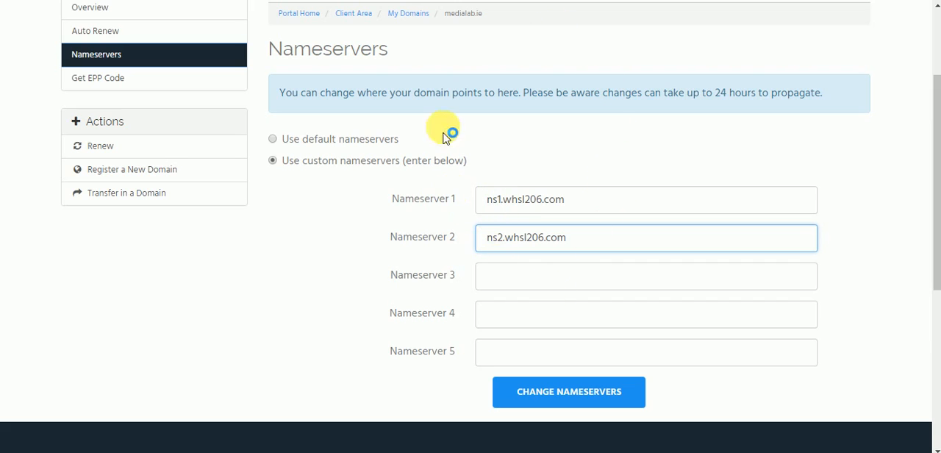
# Switch back to the LetsHost domain settings and submit the nameserver change for medialab.ie
pyautogui.click(593, 399)
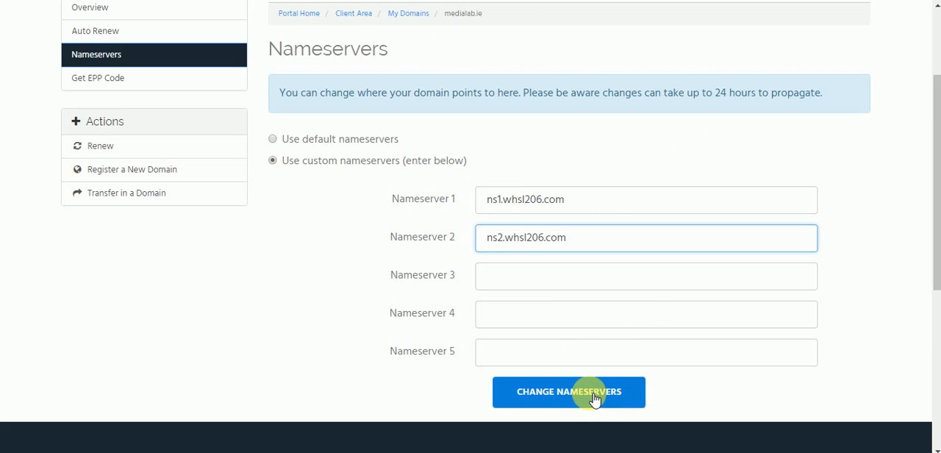